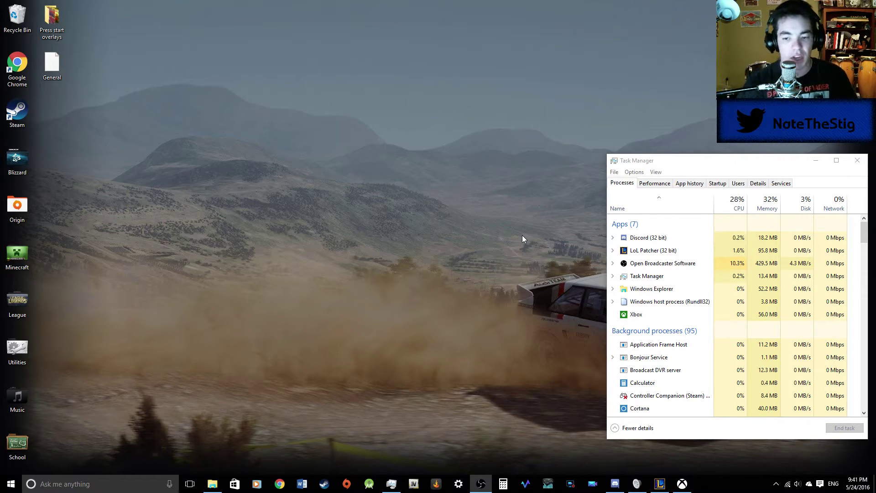
Step: Restore the League of Legends launcher from the taskbar and show the Game Bar over it, then dismiss it
{"action": "left_click", "coordinate": [661, 485]}
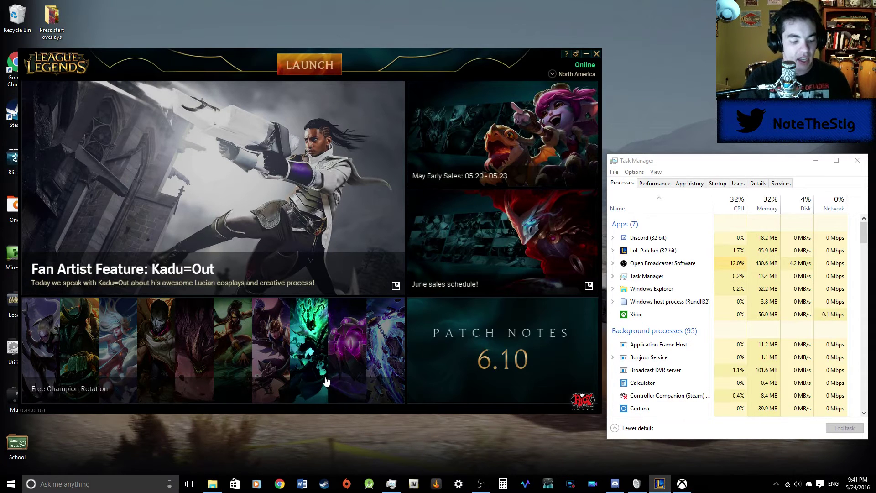
{"action": "key", "text": "super+g"}
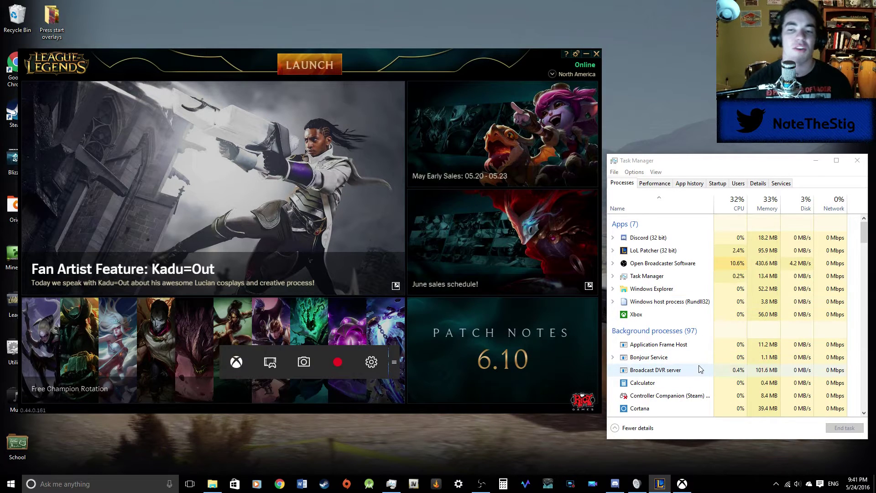
{"action": "key", "text": "super+g"}
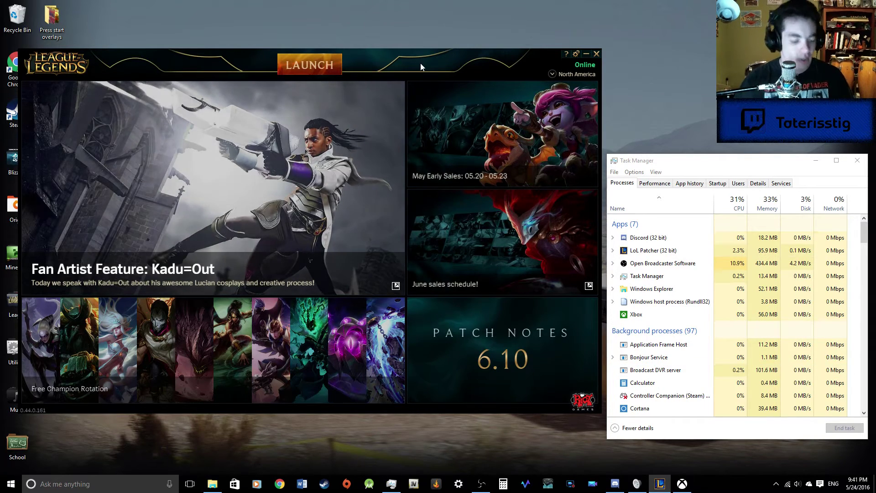
Step: Show and hide the Game Bar once more, then make Task Manager the active window
{"action": "key", "text": "super+g"}
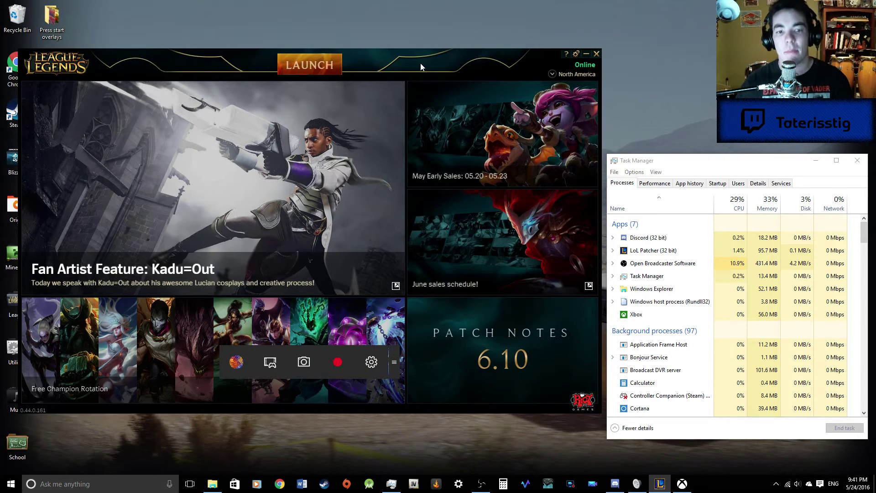
{"action": "key", "text": "super+g"}
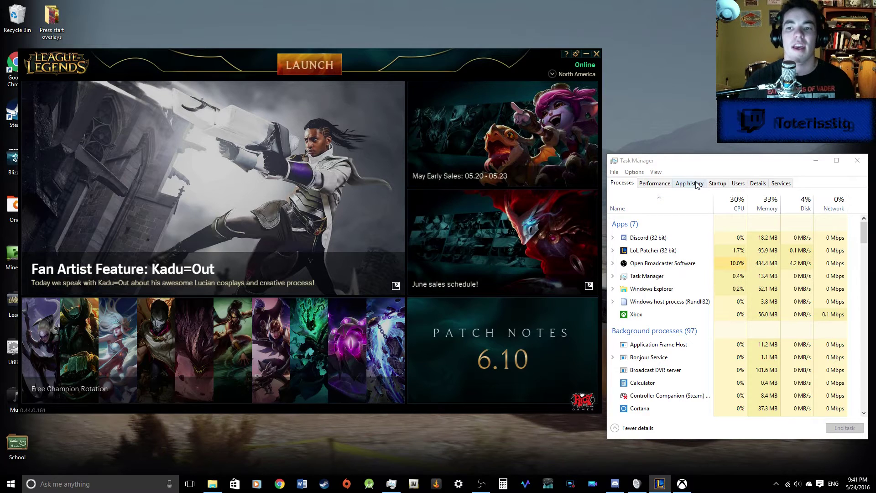
{"action": "left_click", "coordinate": [682, 163]}
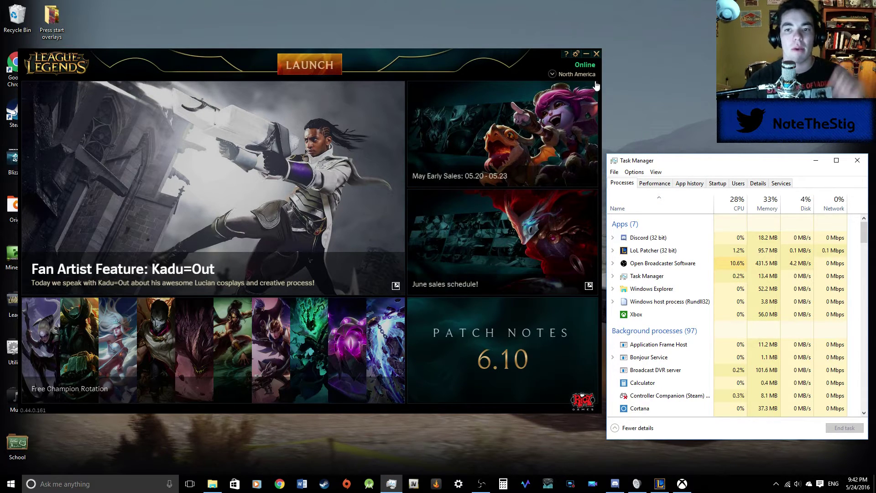
Step: Minimize the League launcher and launch the Xbox app from the Start menu
{"action": "left_click", "coordinate": [586, 57]}
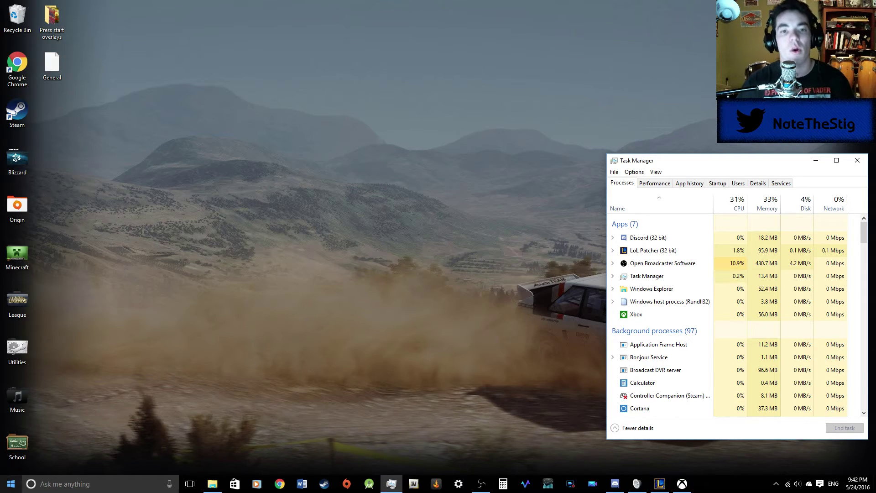
{"action": "left_click", "coordinate": [11, 484]}
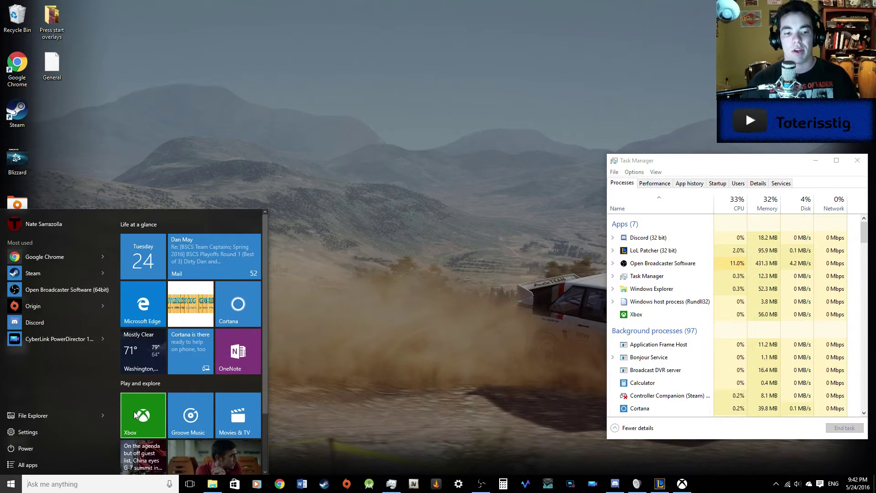
{"action": "left_click", "coordinate": [137, 414]}
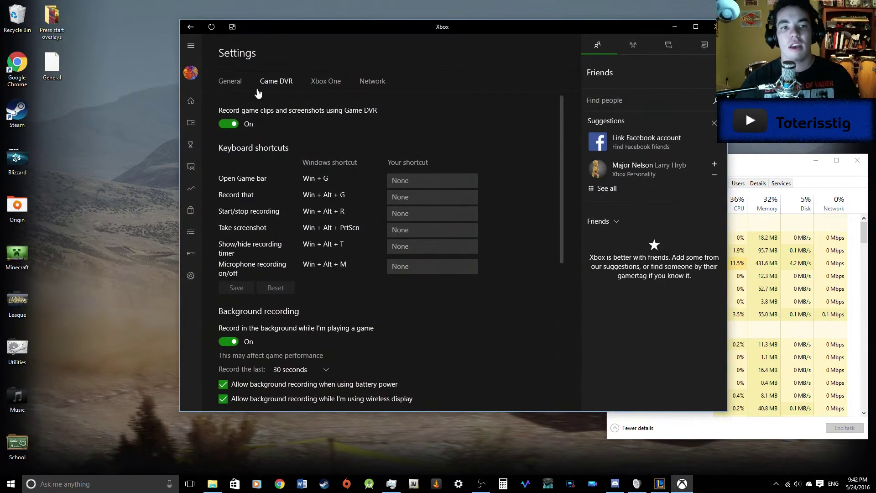
Step: Go to the Xbox home feed, play the Overwatch video post, then reach the Game DVR settings
{"action": "left_click", "coordinate": [192, 101]}
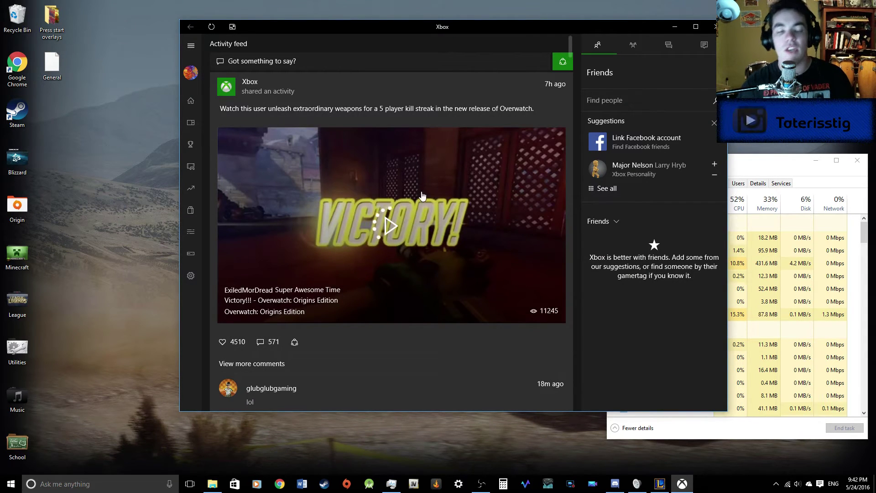
{"action": "left_click", "coordinate": [386, 225]}
{"action": "left_click", "coordinate": [190, 276]}
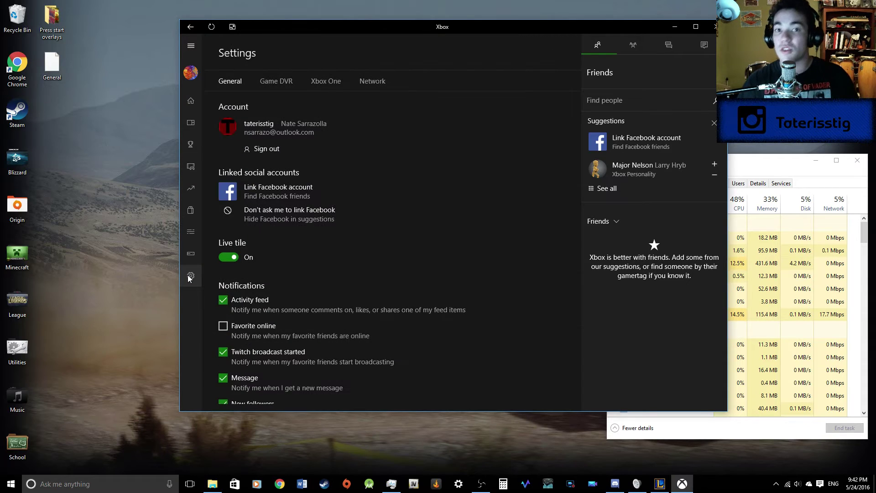
{"action": "left_click", "coordinate": [277, 85]}
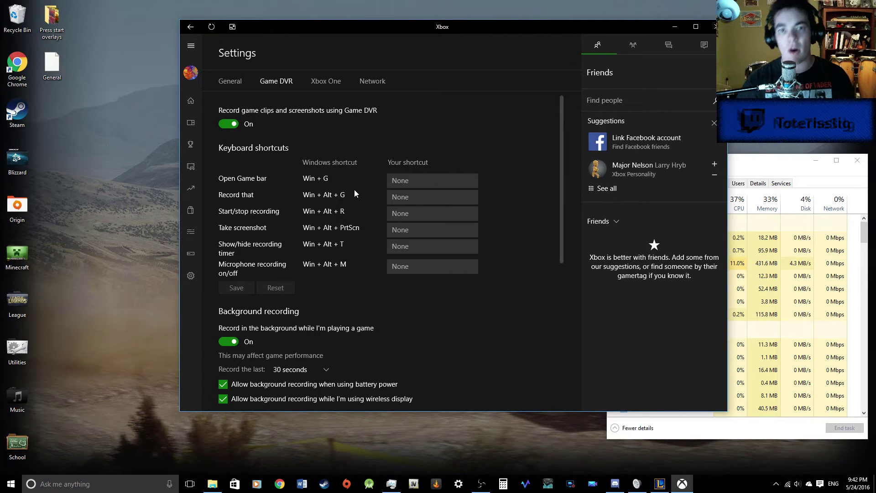
{"action": "scroll", "coordinate": [358, 138], "scroll_direction": "down", "scroll_amount": 3}
{"action": "scroll", "coordinate": [327, 193], "scroll_direction": "up", "scroll_amount": 2}
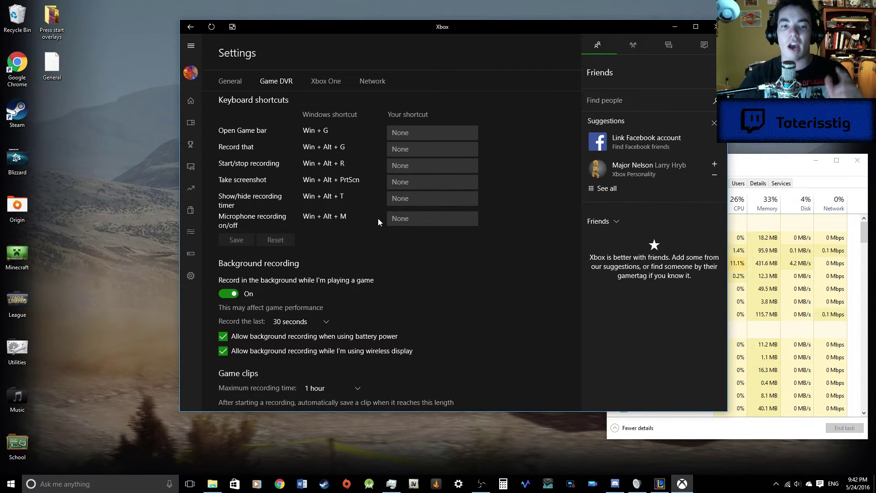
{"action": "scroll", "coordinate": [381, 274], "scroll_direction": "down", "scroll_amount": 3}
{"action": "scroll", "coordinate": [377, 326], "scroll_direction": "up", "scroll_amount": 2}
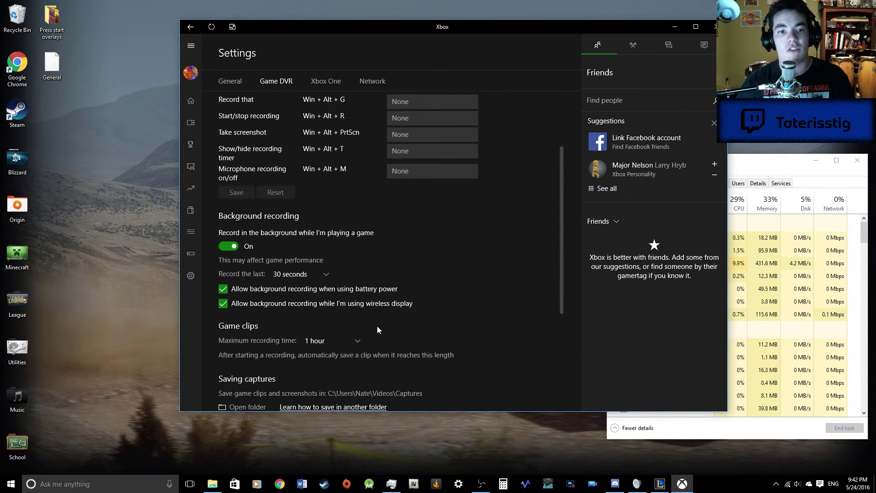
{"action": "scroll", "coordinate": [392, 319], "scroll_direction": "up", "scroll_amount": 2}
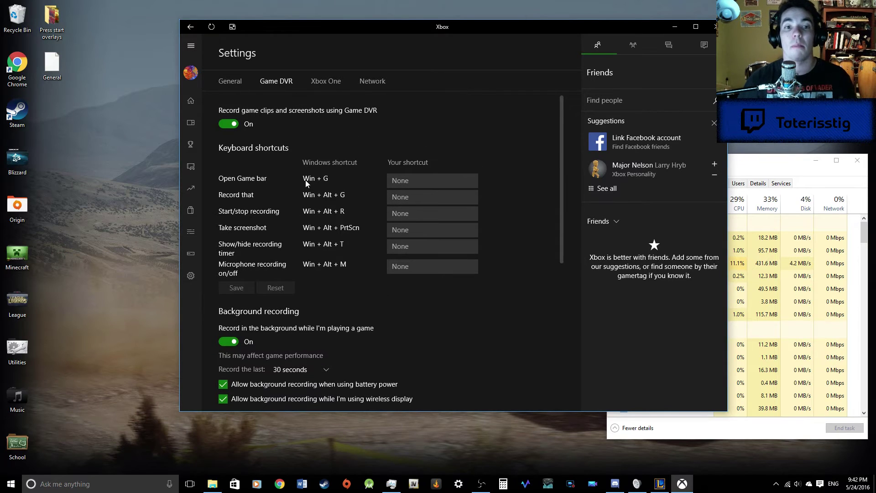
Step: Switch 'Record game clips and screenshots using Game DVR' Off, then briefly restore and minimize the League launcher
{"action": "left_click", "coordinate": [224, 124]}
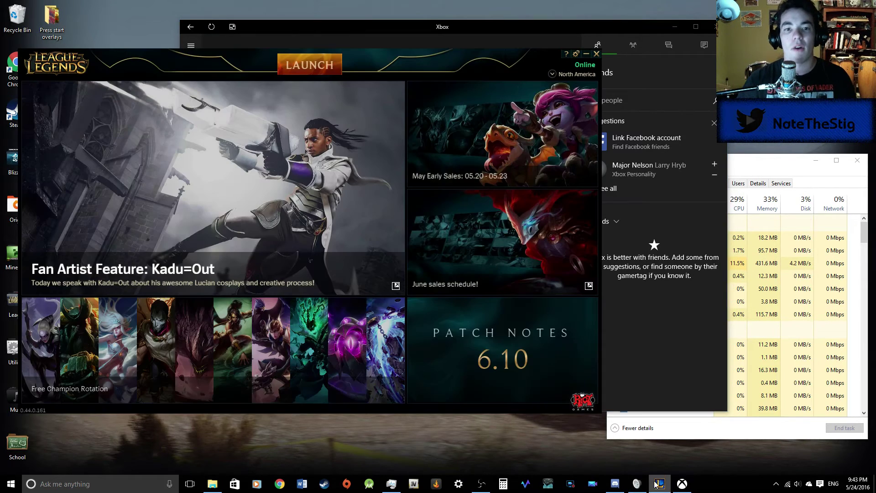
{"action": "left_click", "coordinate": [660, 484]}
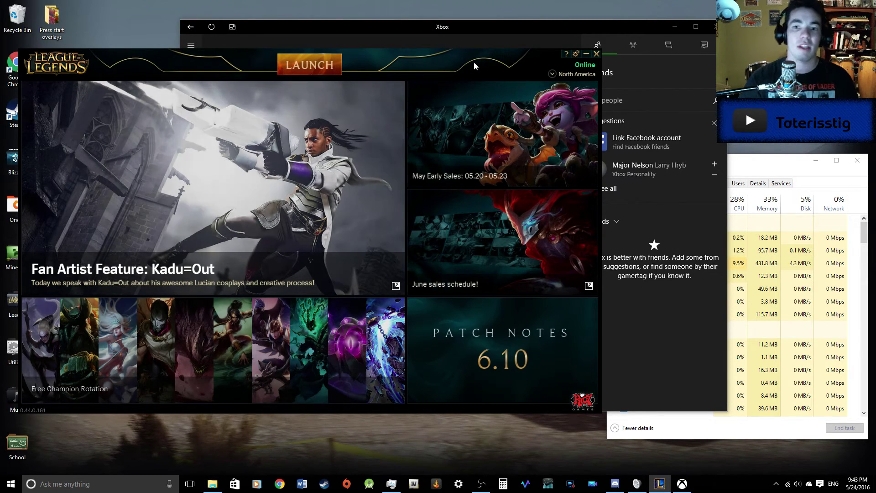
{"action": "left_click", "coordinate": [586, 54]}
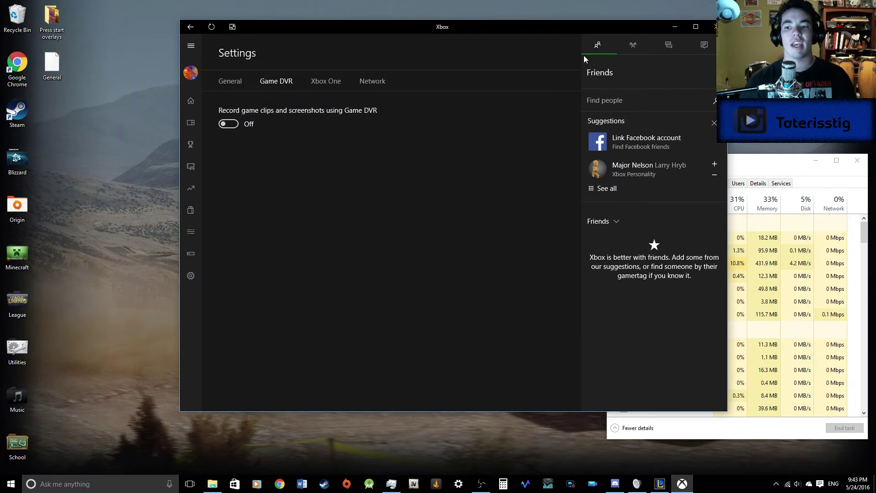
Step: Move Task Manager to the centre, end the Broadcast DVR server process, and close Task Manager
{"action": "left_click_drag", "start_coordinate": [757, 169], "coordinate": [518, 105]}
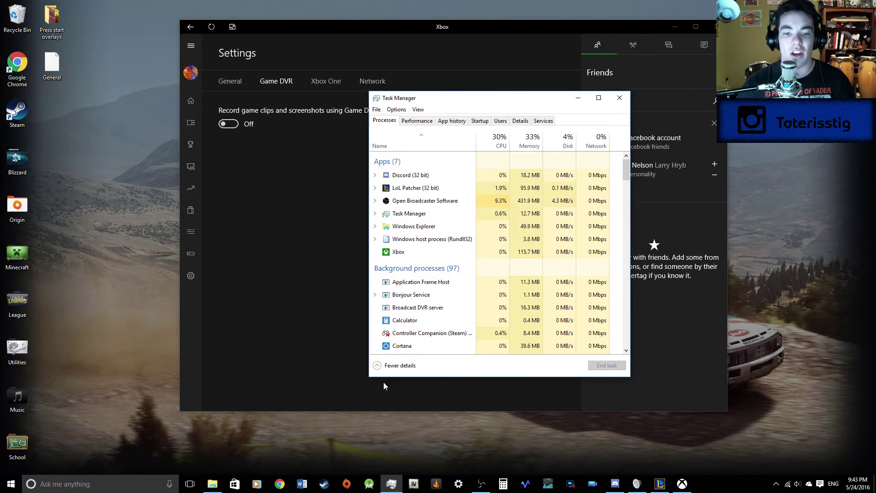
{"action": "left_click", "coordinate": [410, 308]}
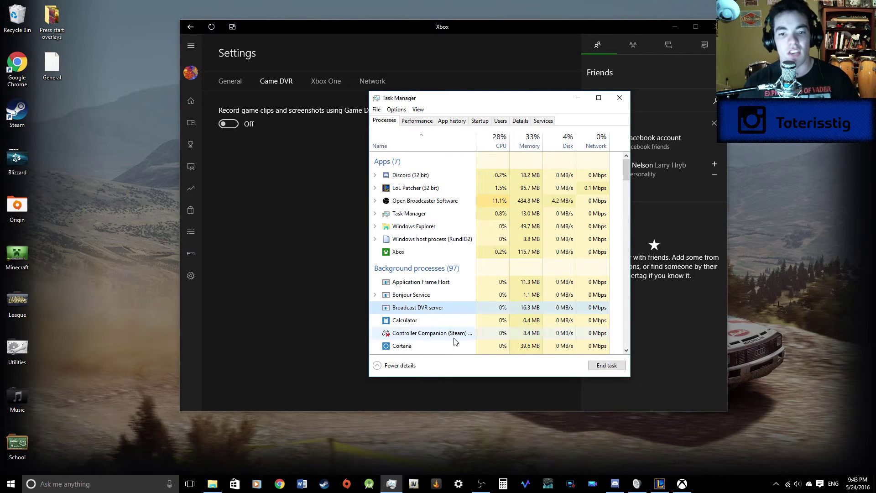
{"action": "left_click", "coordinate": [601, 366]}
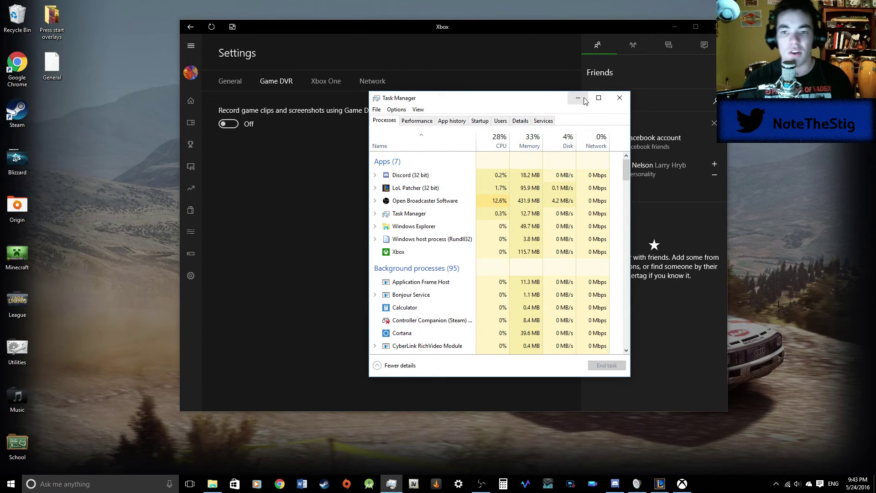
{"action": "left_click", "coordinate": [620, 98]}
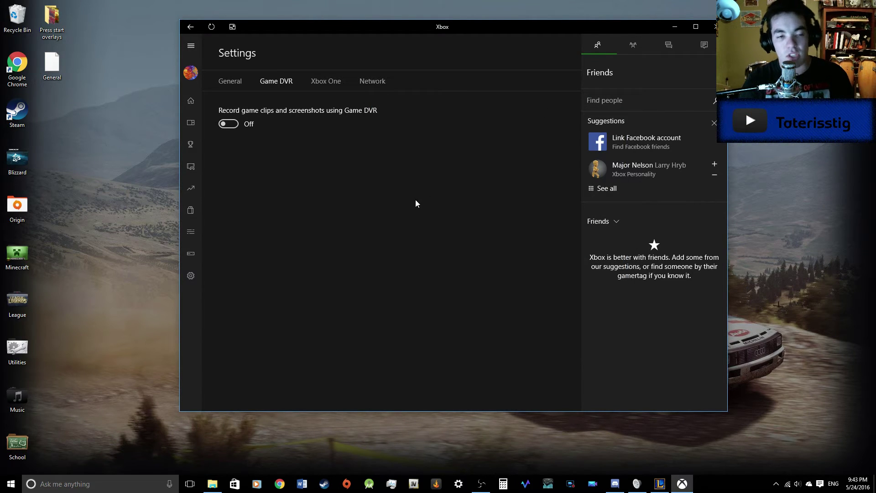
{"action": "key", "text": "super"}
{"action": "key", "text": "super"}
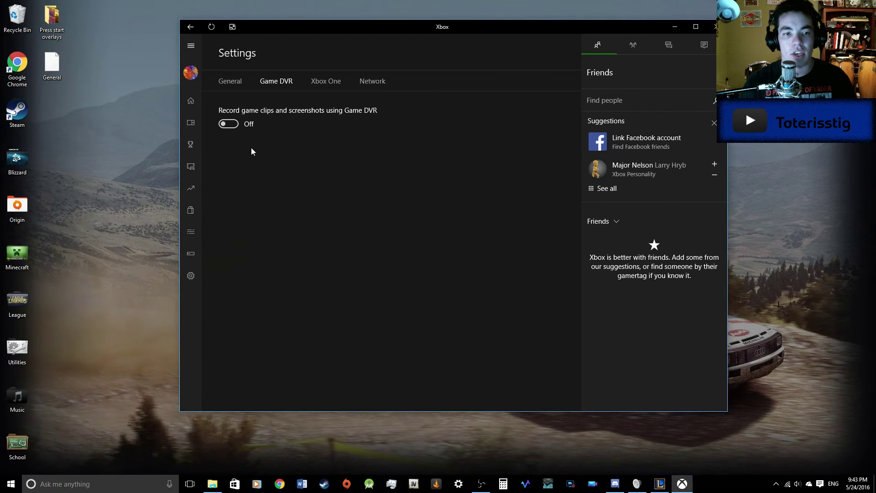
{"action": "left_click", "coordinate": [191, 101]}
{"action": "left_click", "coordinate": [675, 26]}
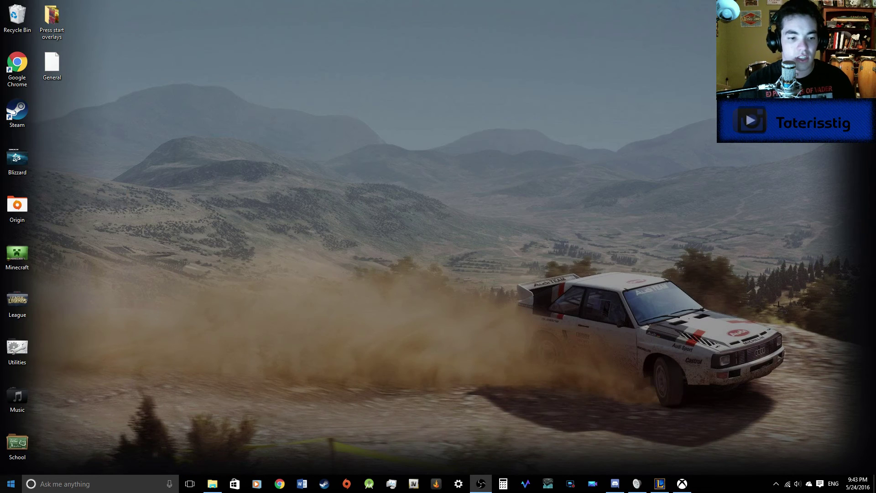
{"action": "left_click", "coordinate": [11, 484]}
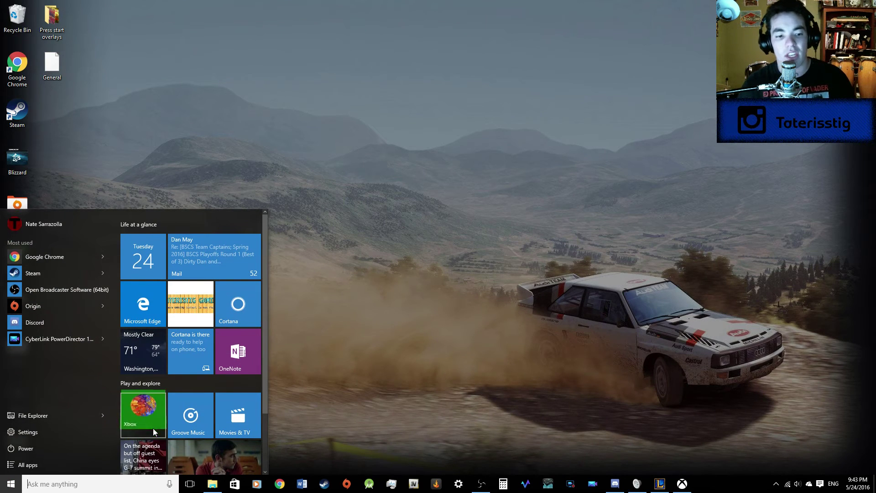
{"action": "left_click", "coordinate": [28, 465]}
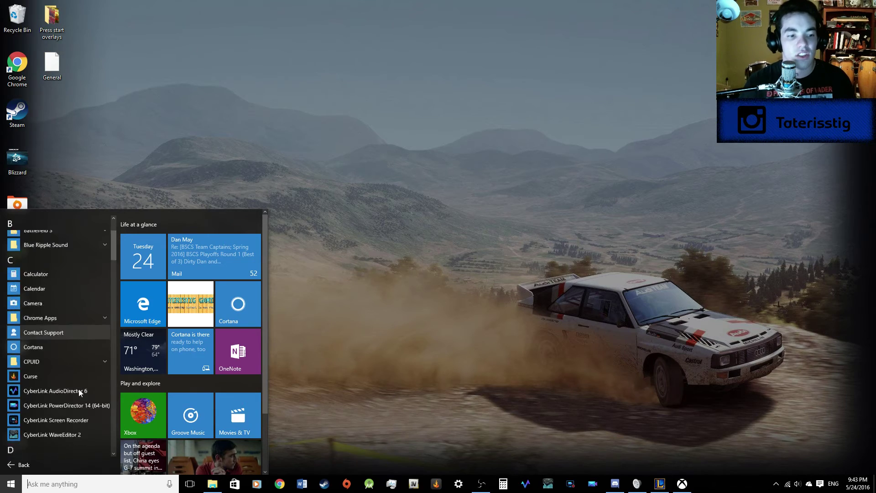
{"action": "scroll", "coordinate": [75, 382], "scroll_direction": "down", "scroll_amount": 5}
{"action": "scroll", "coordinate": [72, 377], "scroll_direction": "down", "scroll_amount": 15}
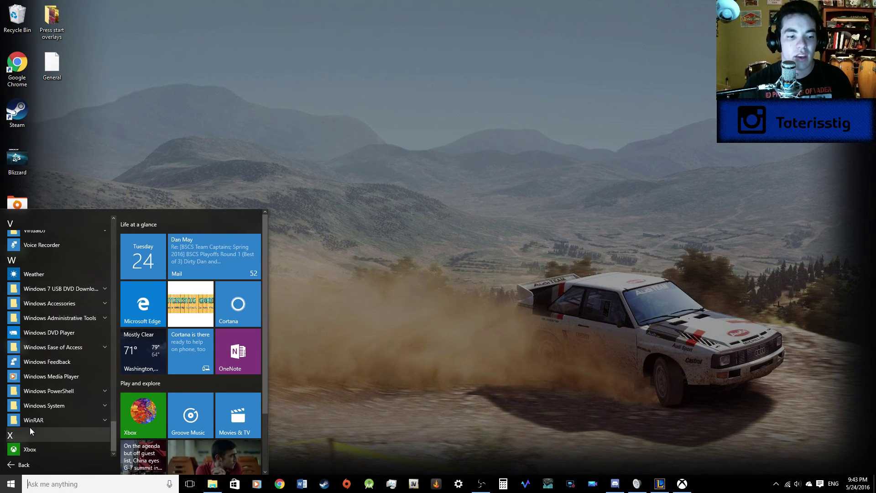
{"action": "left_click", "coordinate": [161, 407]}
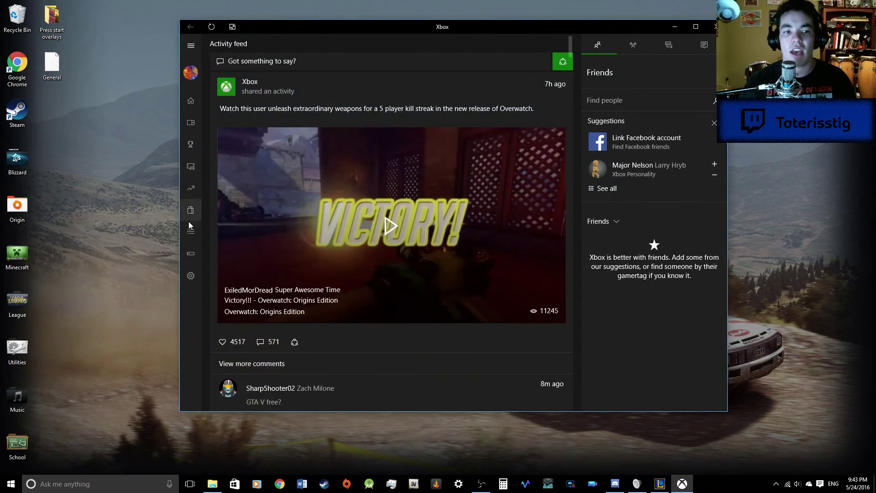
{"action": "left_click", "coordinate": [190, 277]}
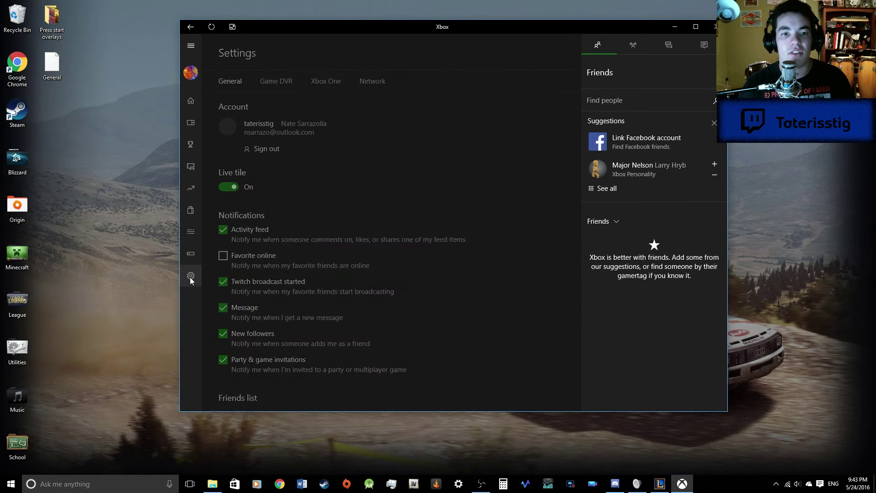
{"action": "left_click", "coordinate": [287, 81]}
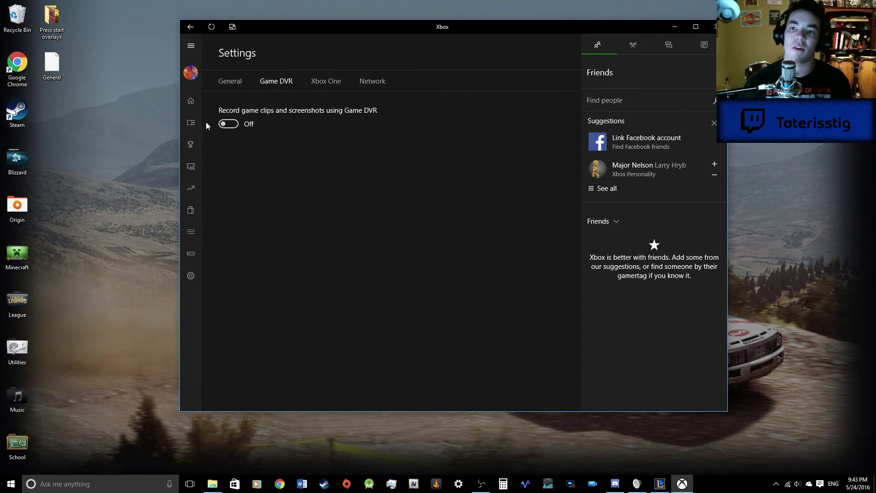